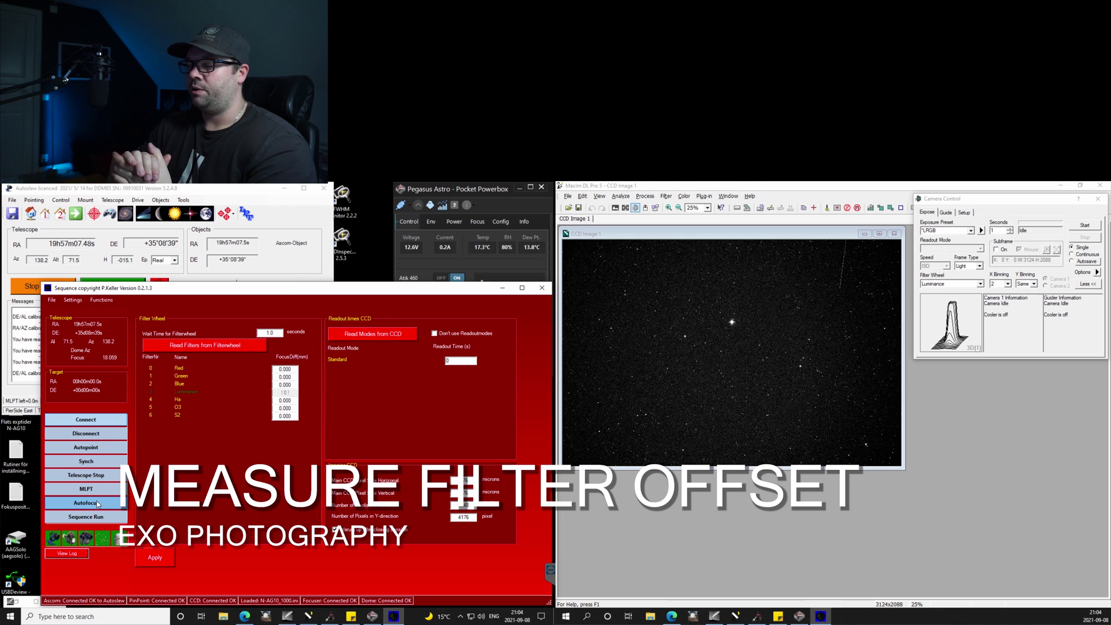
Step: Open Autofocus, minimize the Sequence window, place the Autofocus window clear of the telescope controls and start a run with the Luminance filter
click(96, 503)
drag(172, 263, 393, 332)
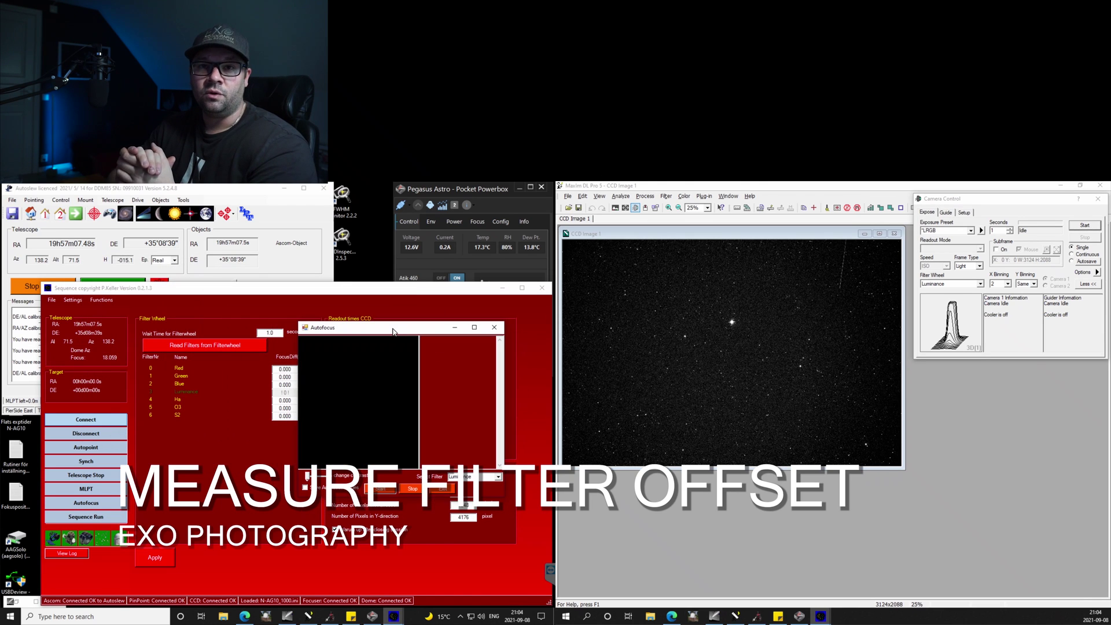
click(501, 289)
drag(404, 328, 447, 197)
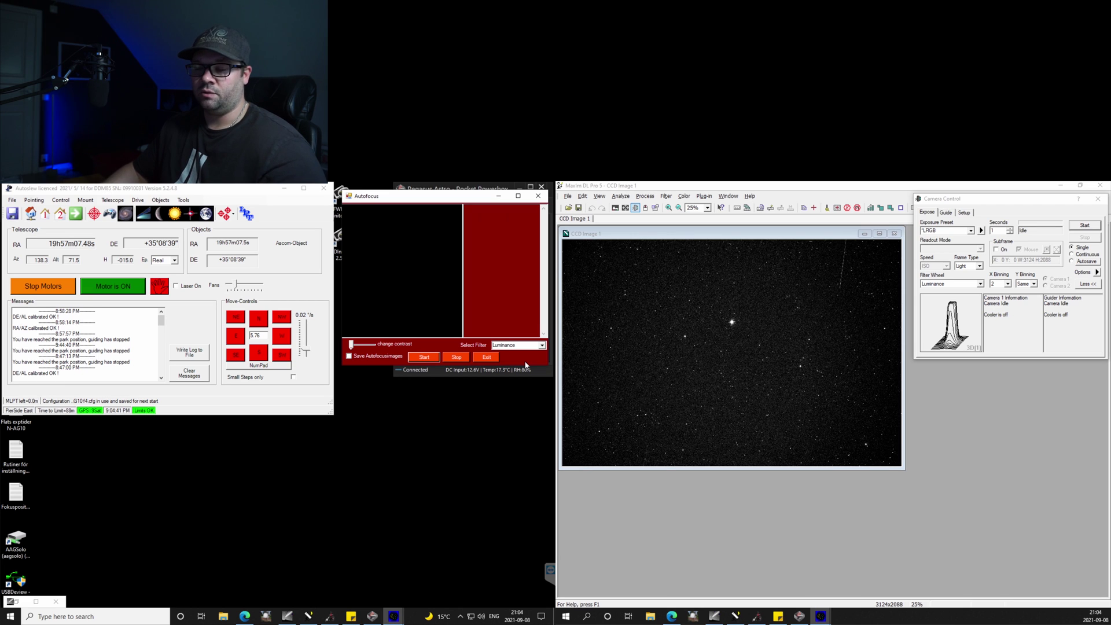
click(424, 357)
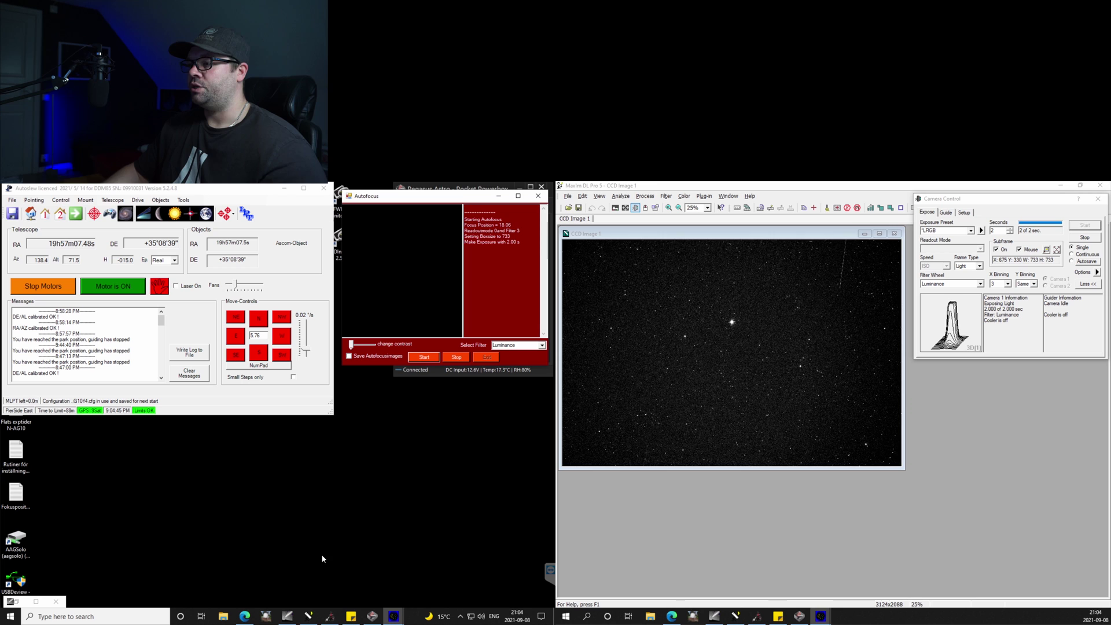
Step: Switch to the Filter offset spreadsheet, enter 18,06 as the first focus measurement for L, and start another Luminance autofocus run
click(244, 616)
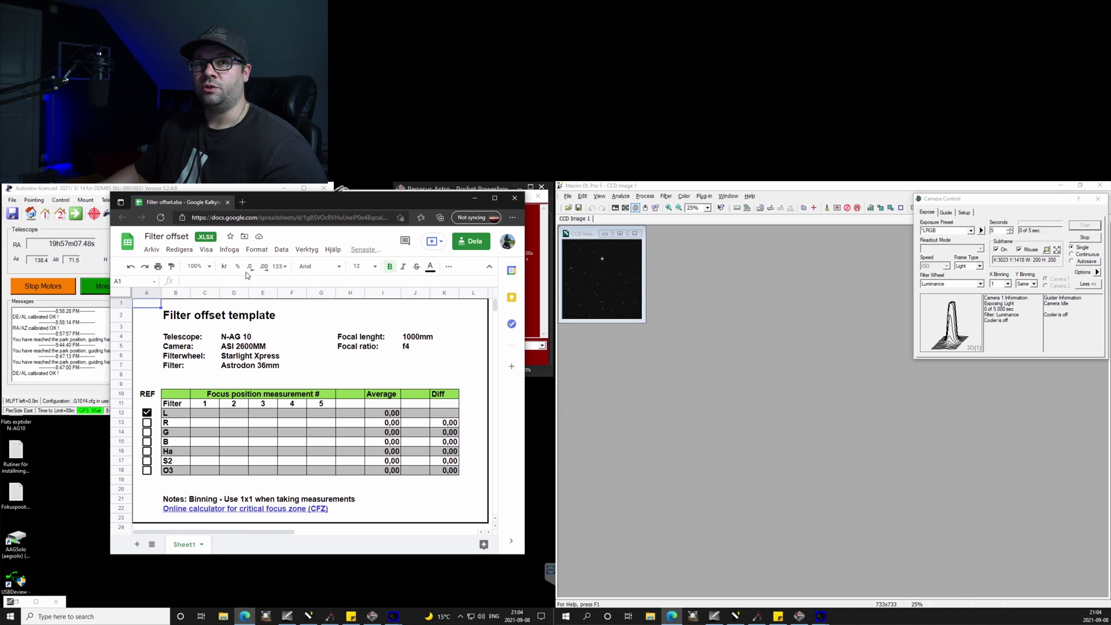
drag(370, 205, 277, 253)
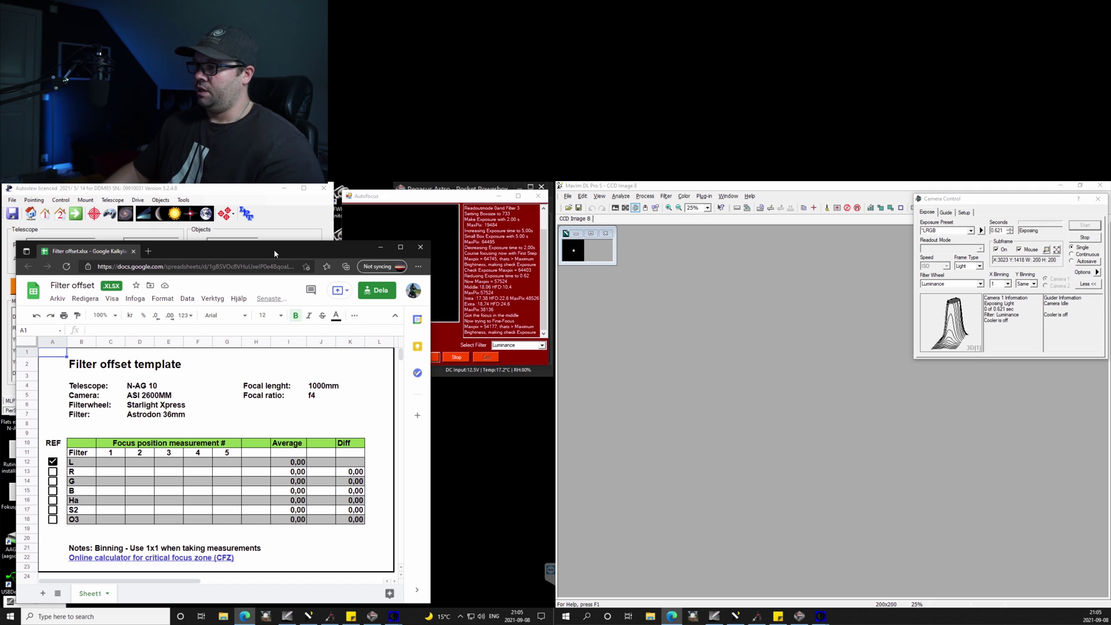
click(105, 463)
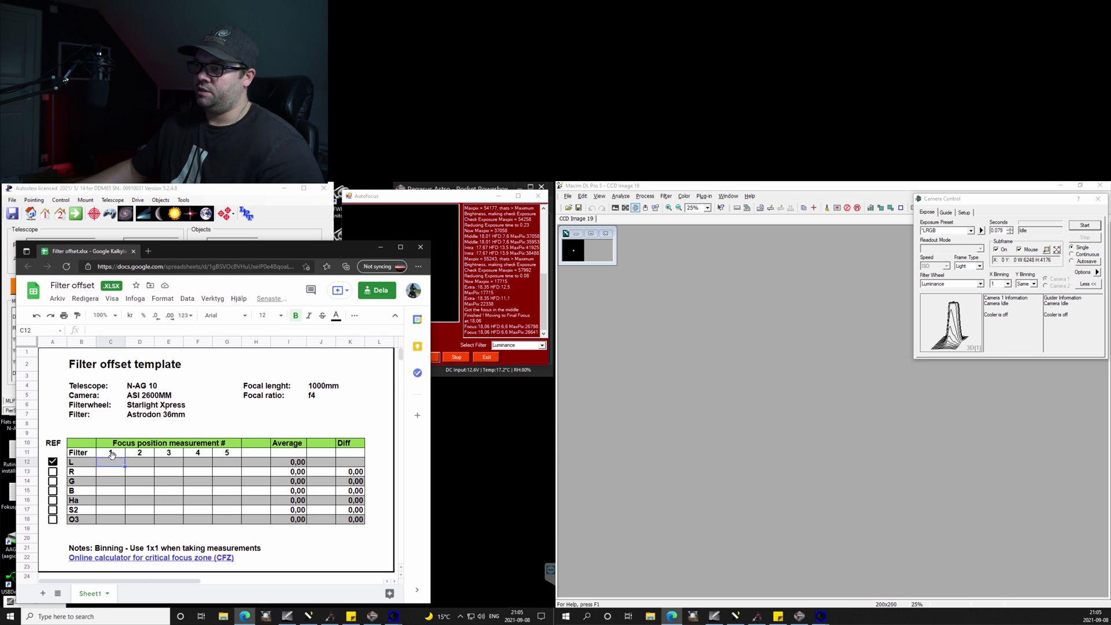
text(18,06)
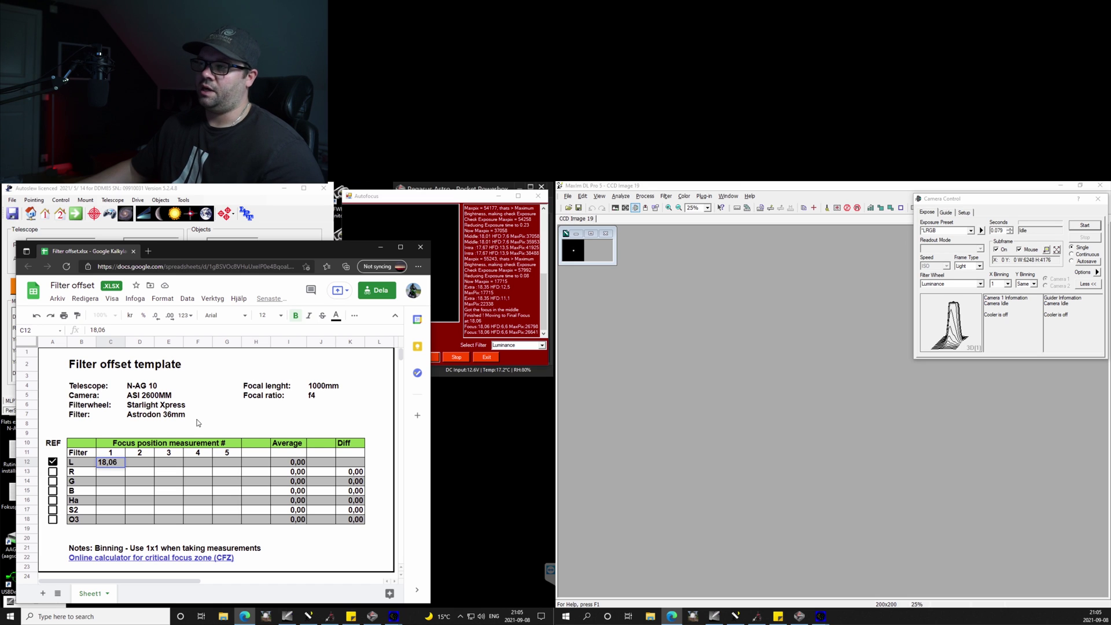
click(442, 338)
click(425, 357)
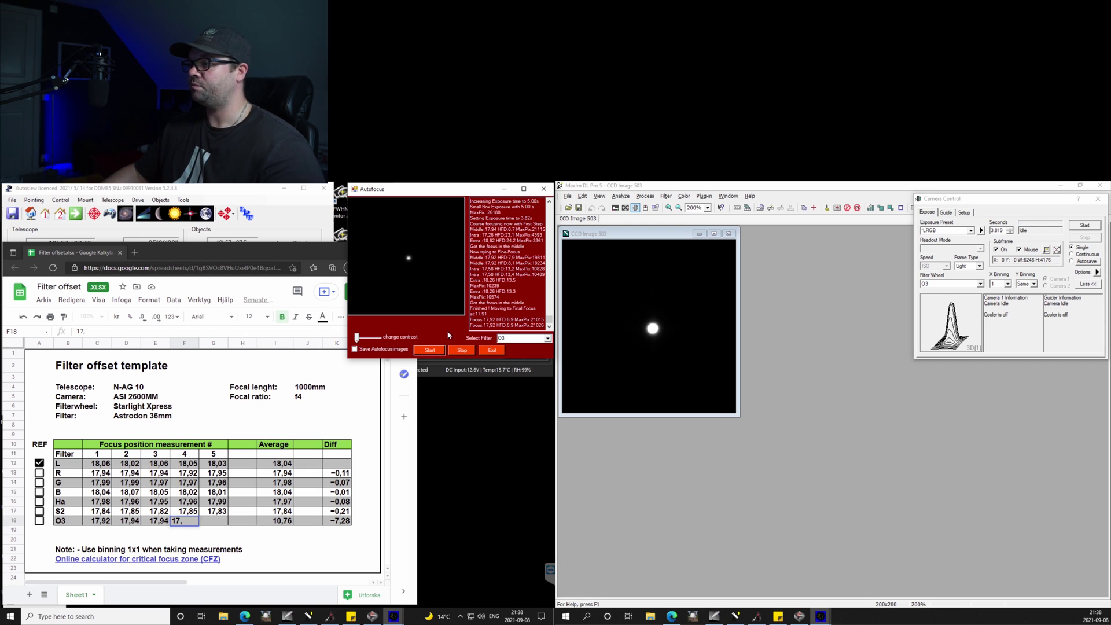
Step: Start another autofocus run with the O3 filter and enter 17,92 as O3's fourth focus measurement in the spreadsheet
click(433, 350)
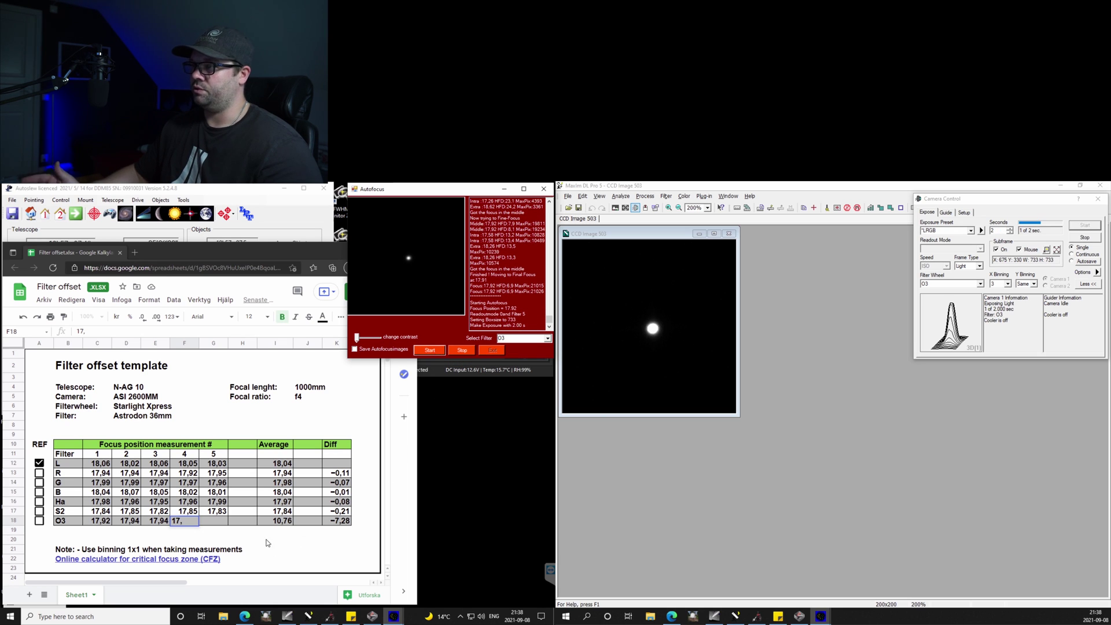
click(190, 522)
text(92)
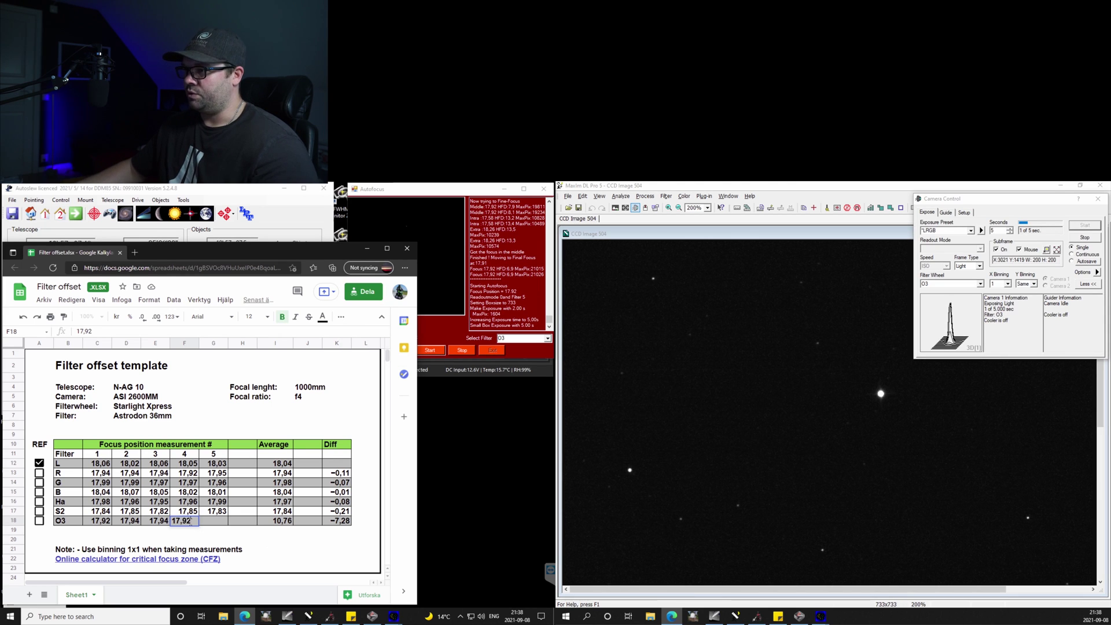
click(214, 523)
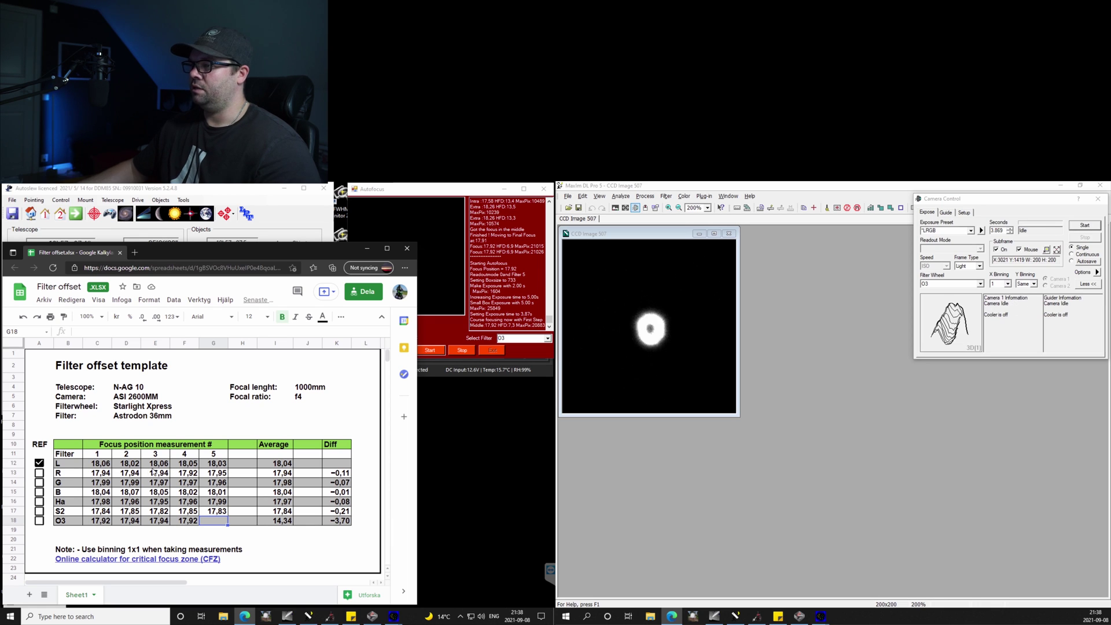
Step: Examine the five L measurements, the L average formula and the formula for the R filter's difference from the reference
drag(104, 467, 217, 466)
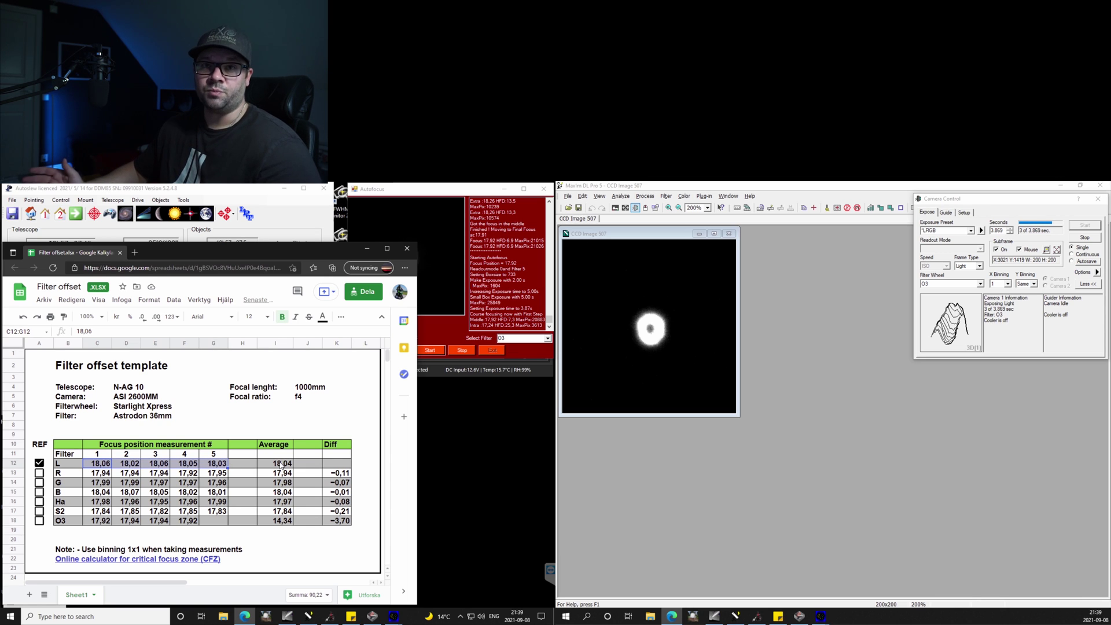
click(283, 465)
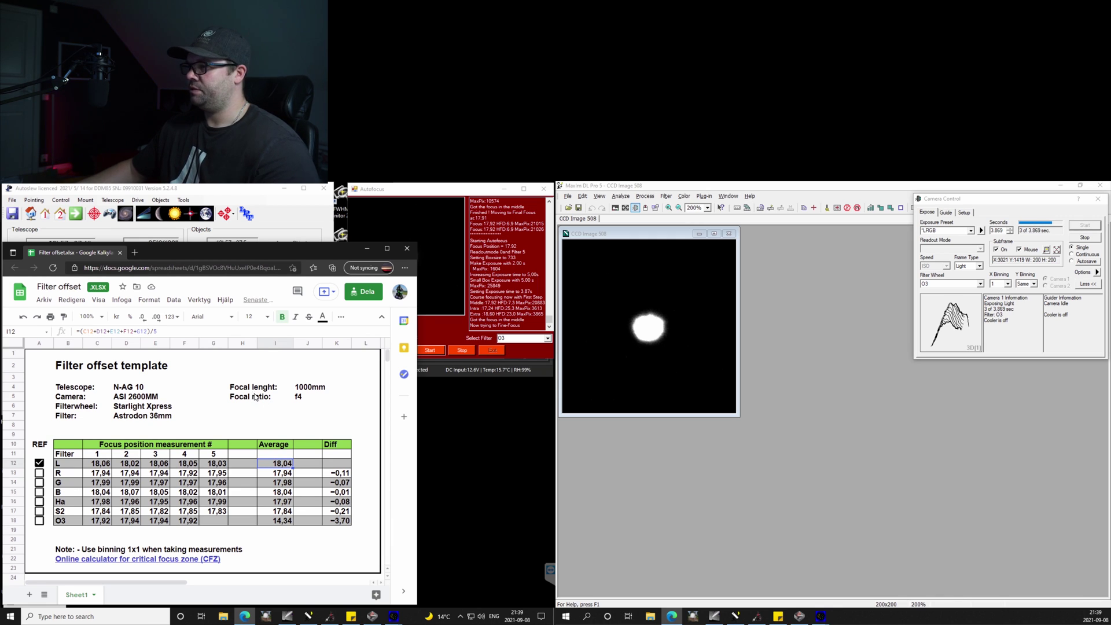
click(349, 473)
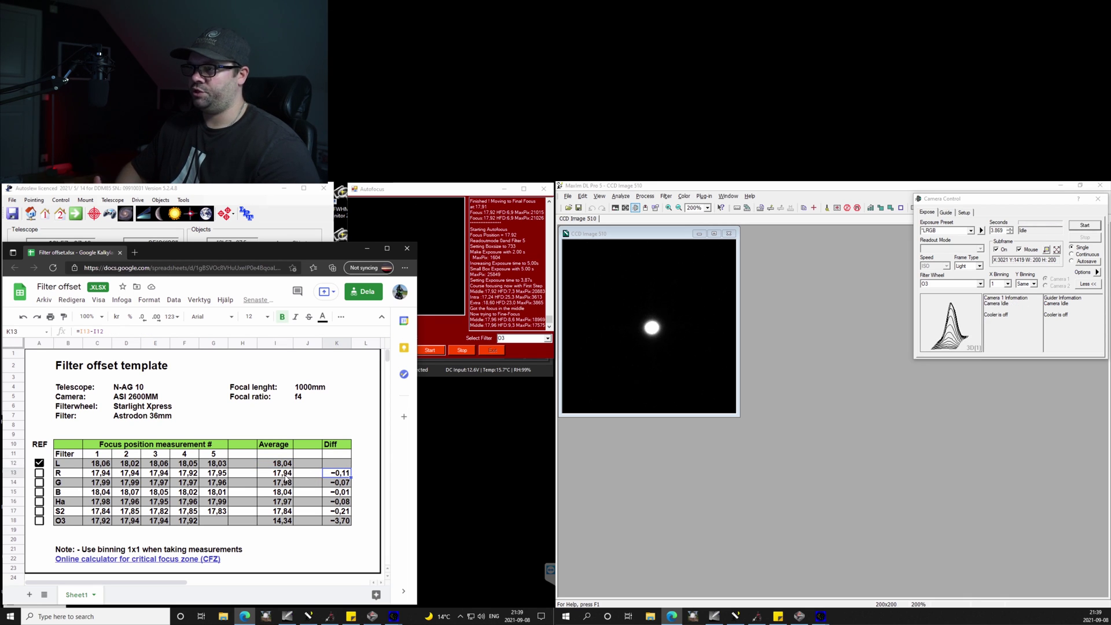
click(289, 467)
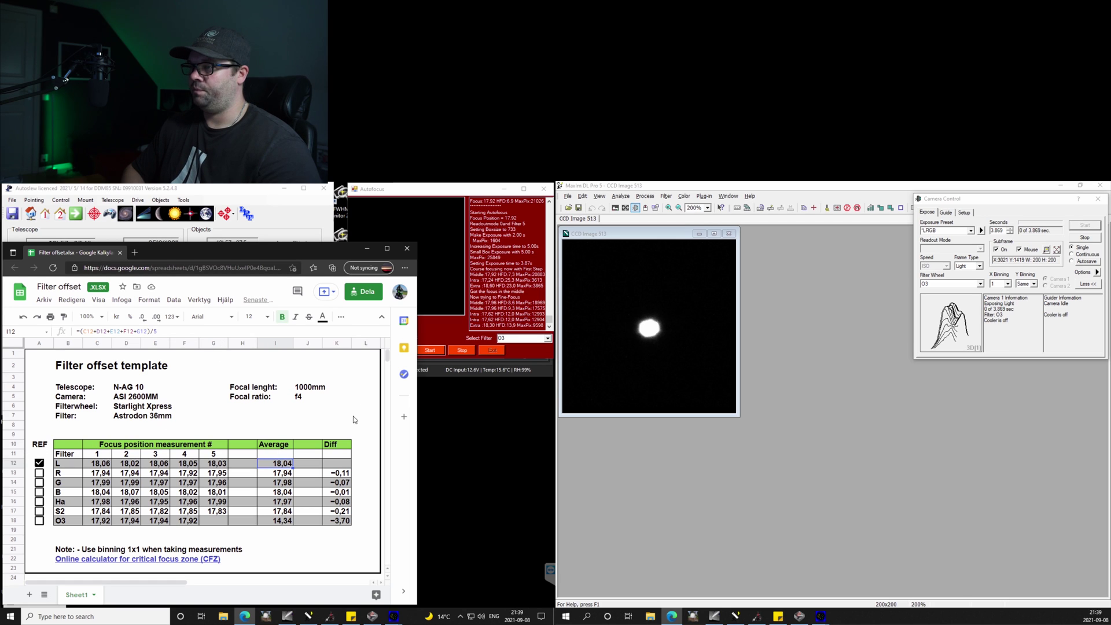
Step: Check the finished O3 autofocus run and enter 17,9 as O3's fifth focus measurement in the spreadsheet
click(447, 324)
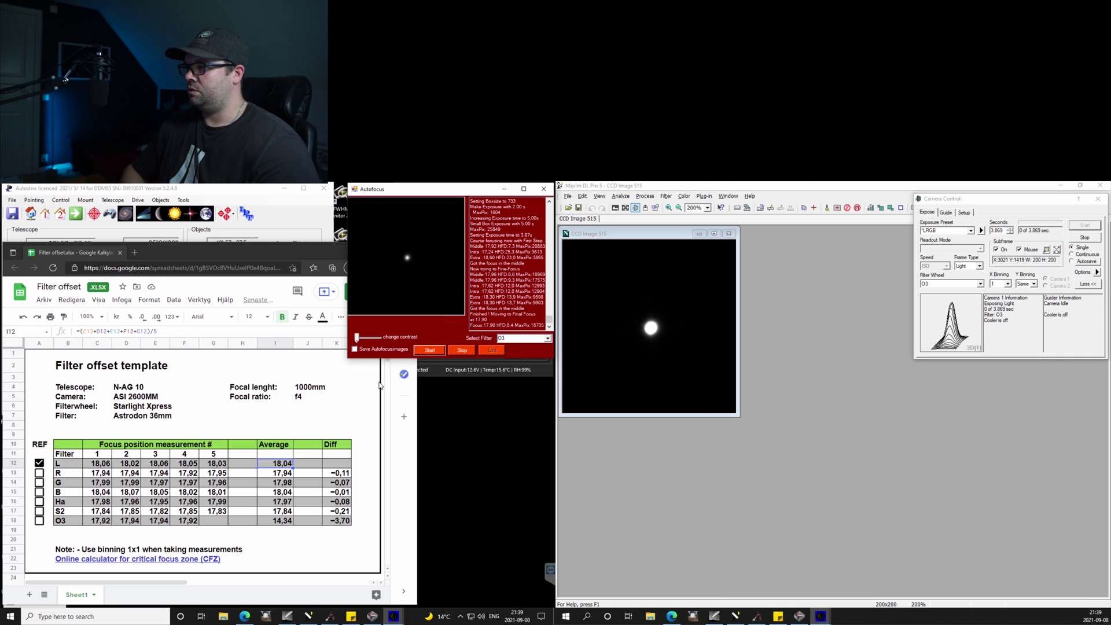
click(204, 522)
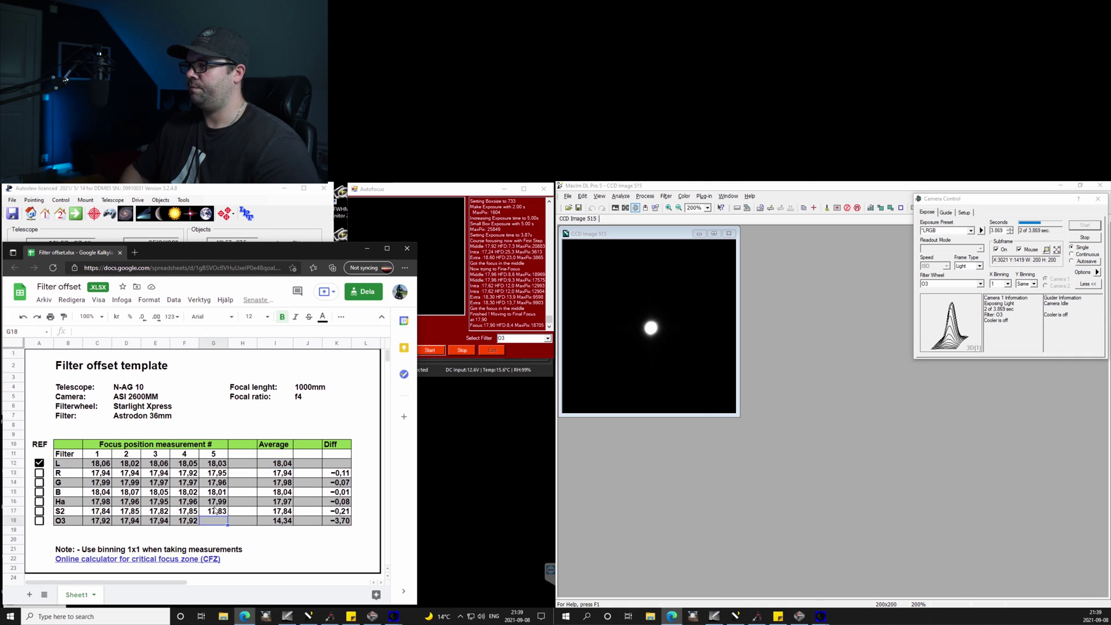
text(17,9)
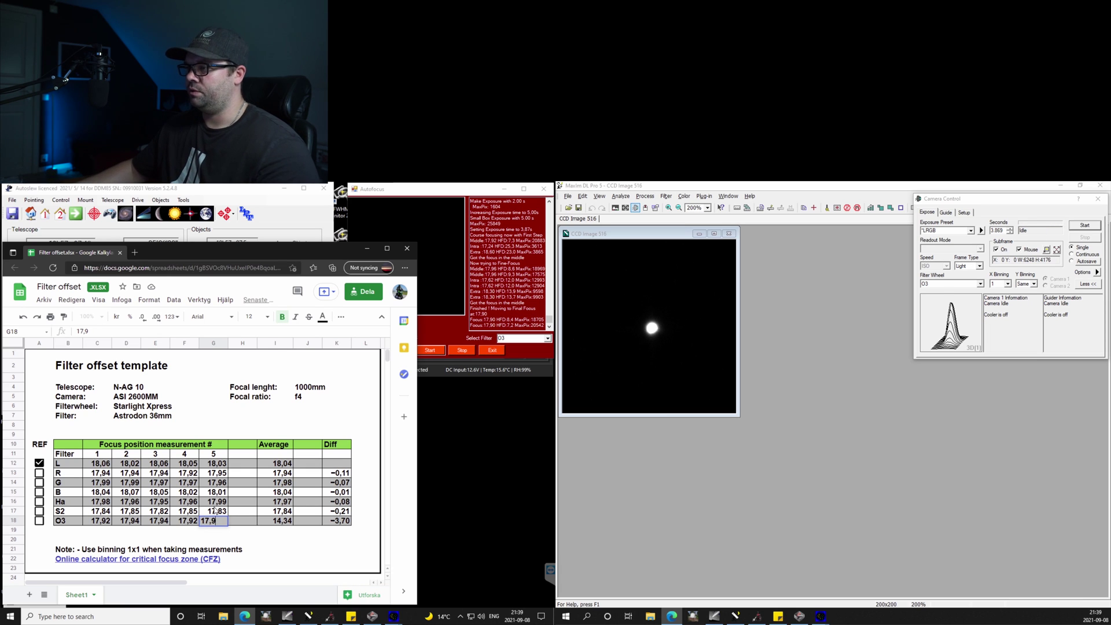
click(271, 533)
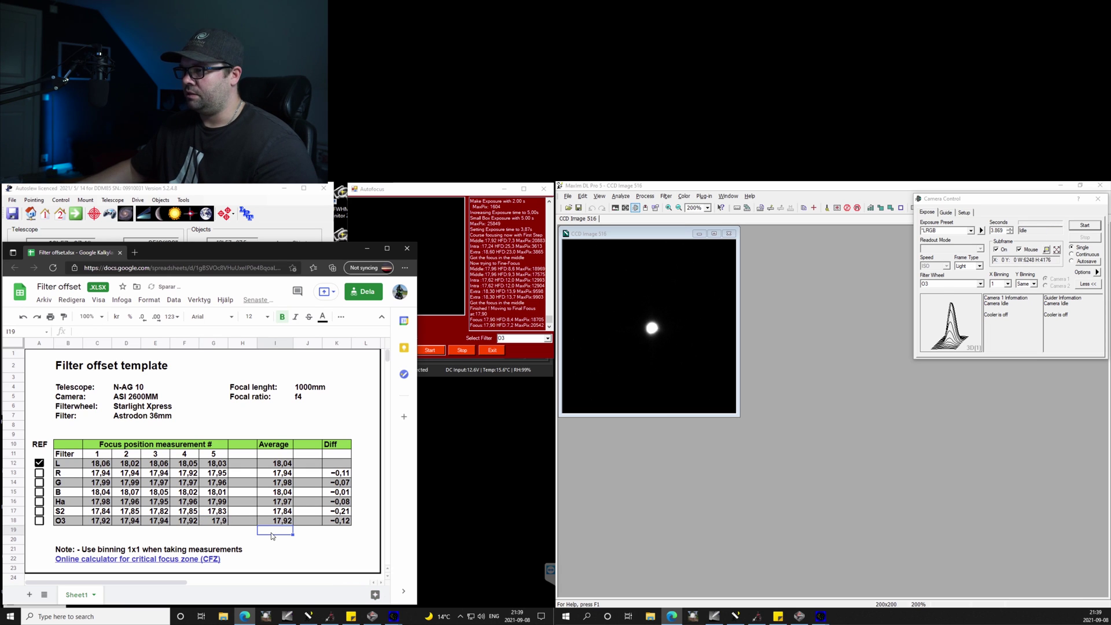
Step: Exit Autofocus and bring back the Sequence window, placing it beside the filter offset spreadsheet
click(448, 325)
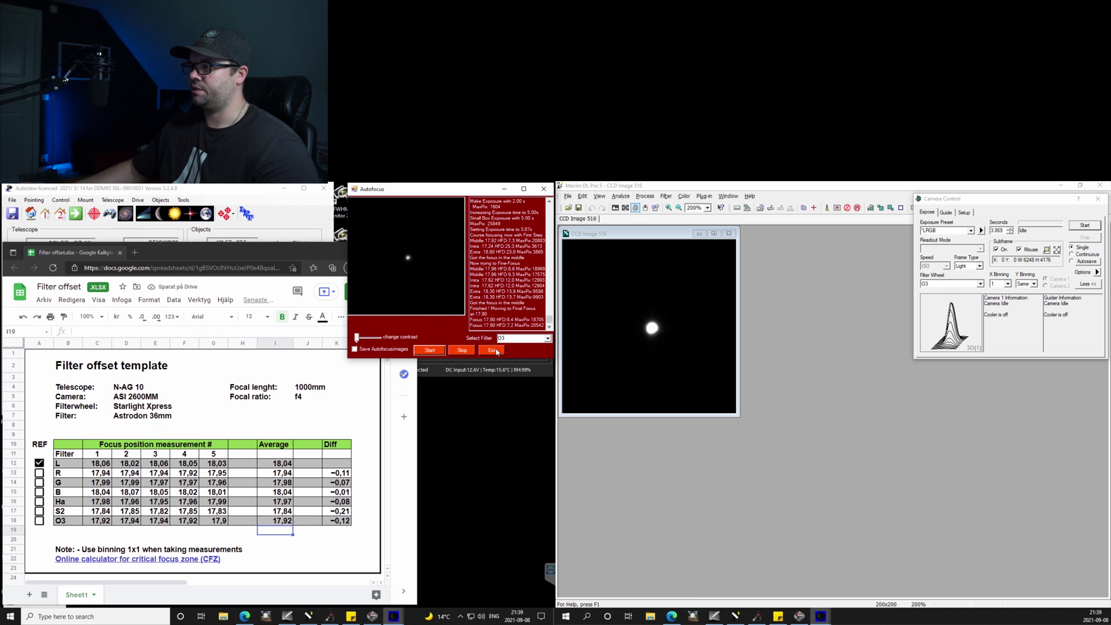
click(496, 350)
click(394, 616)
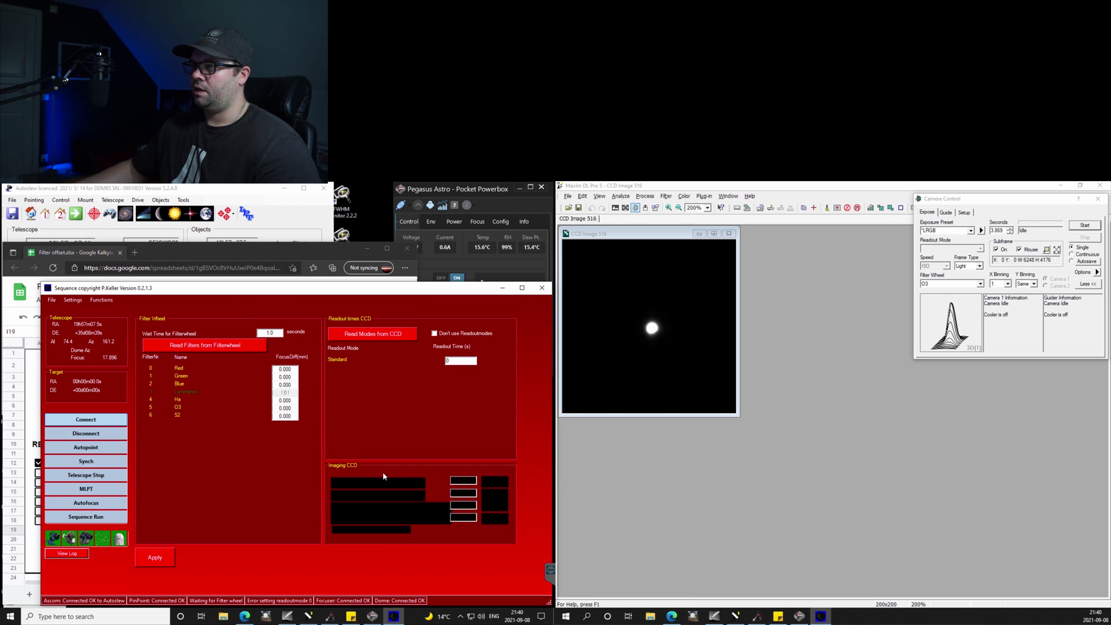
drag(321, 291, 752, 274)
Step: Set the Red filter's focus difference to -0.11 mm in the filter wheel settings
click(718, 352)
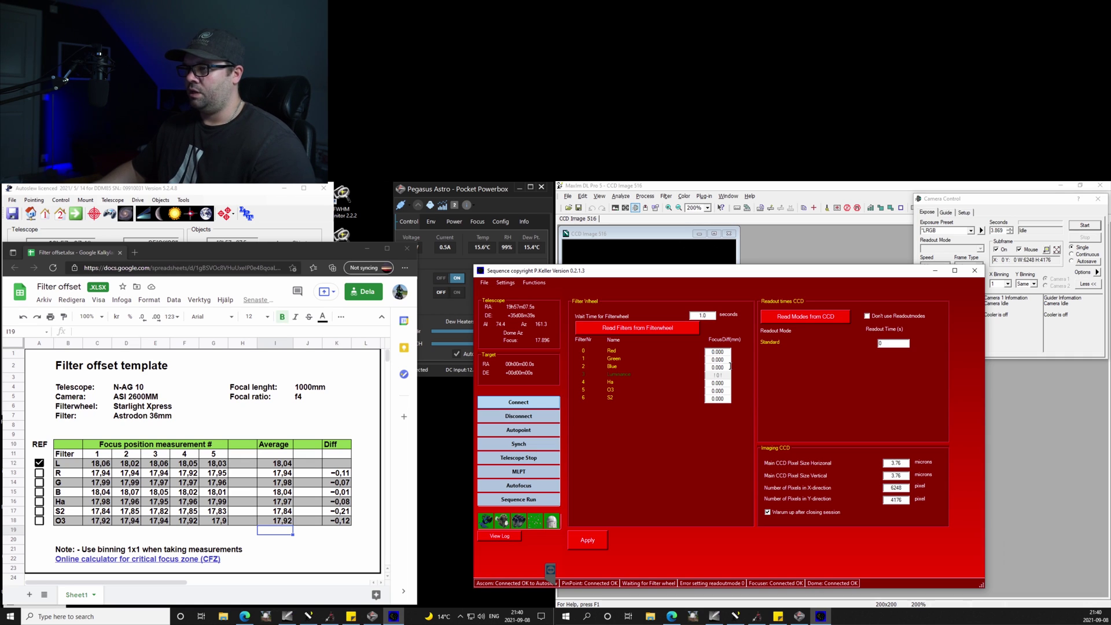
text(-)
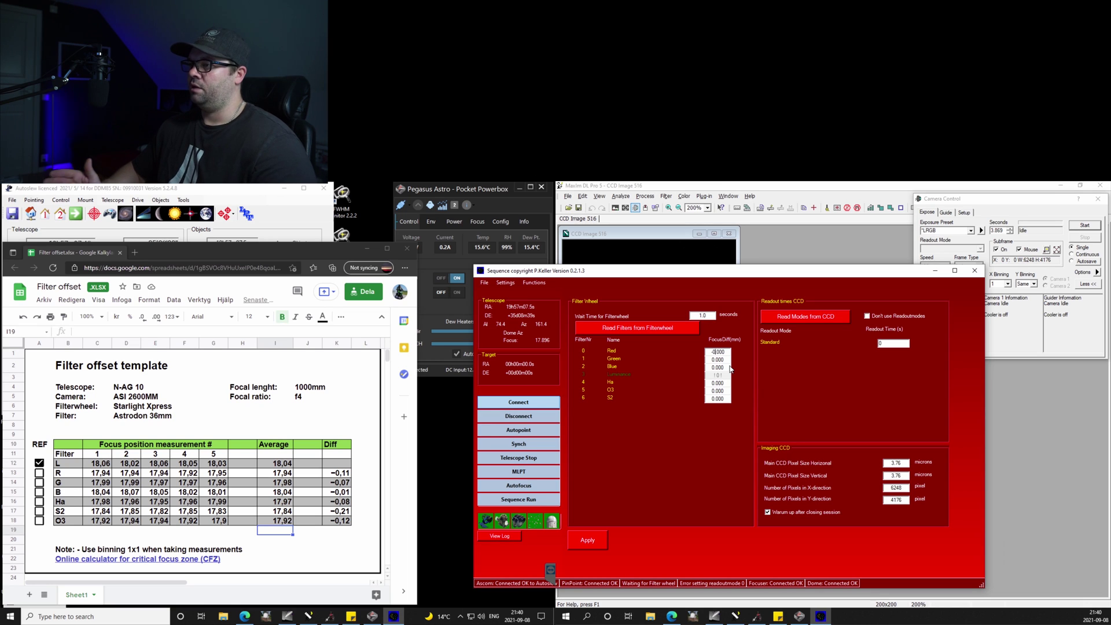
key(End)
key(BackSpace)
key(BackSpace)
key(BackSpace)
key(BackSpace)
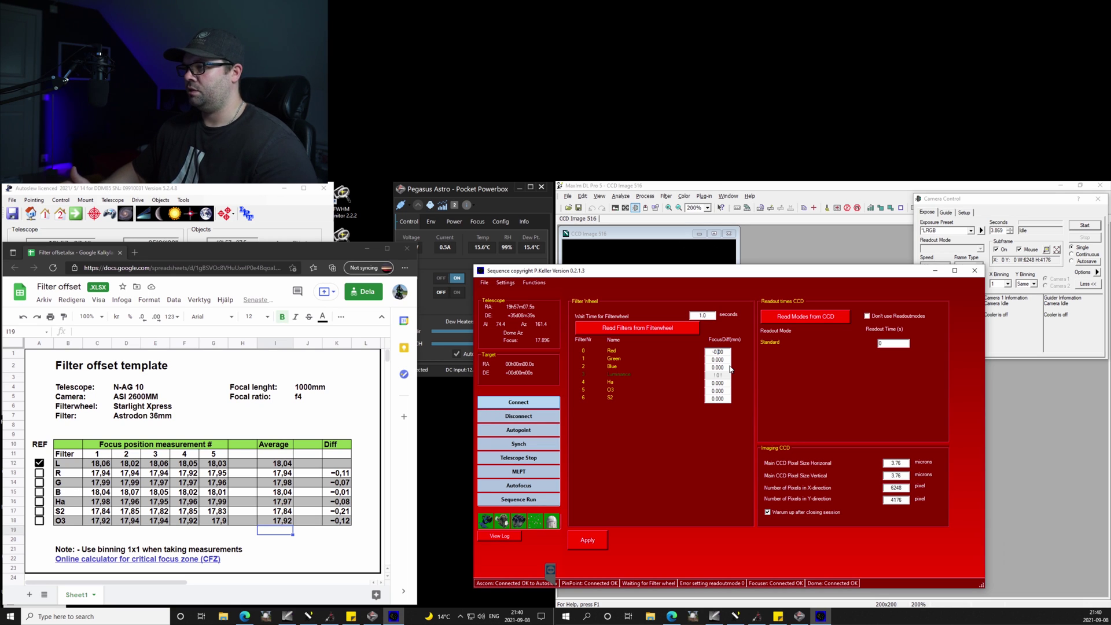
text(.11)
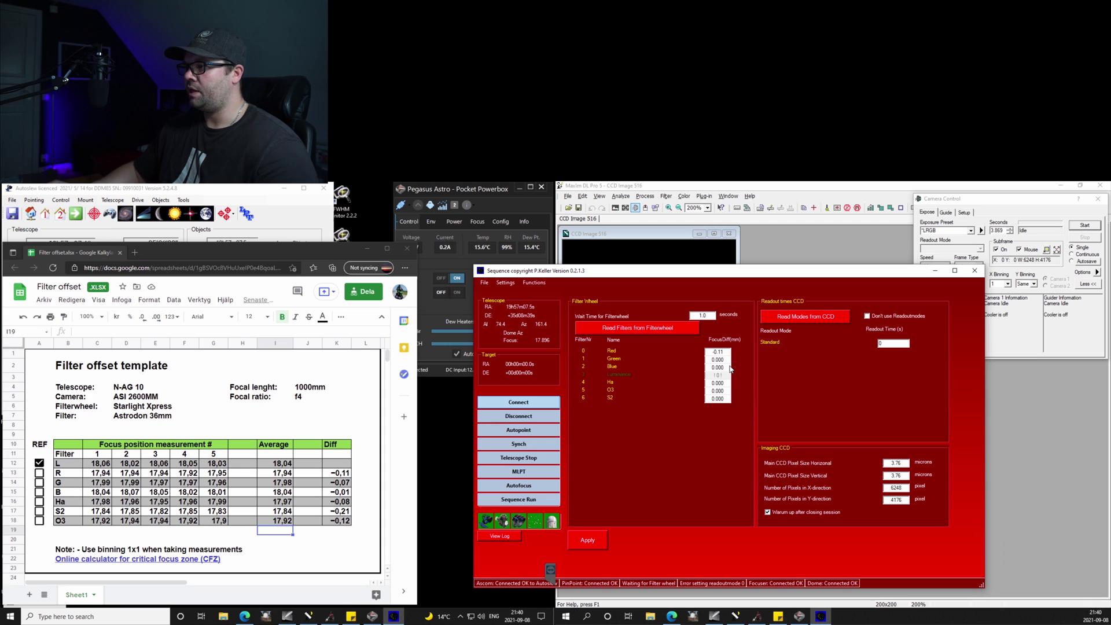
Step: Set the focus difference to -0.07 mm for the Green filter and -0.01 mm for the Blue filter
drag(727, 359, 705, 360)
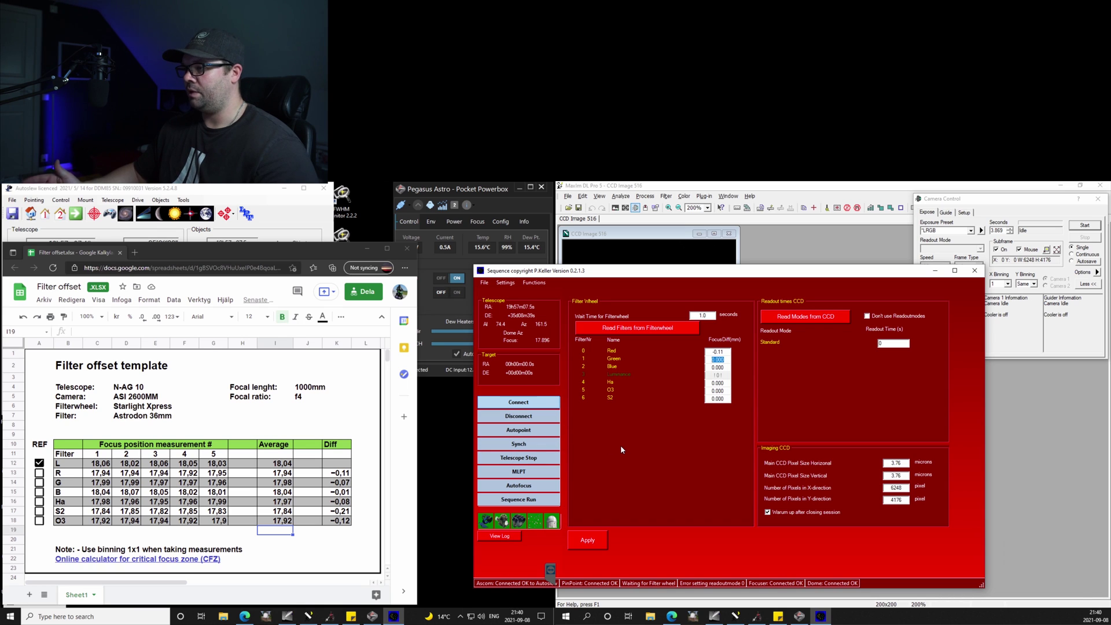
text(-)
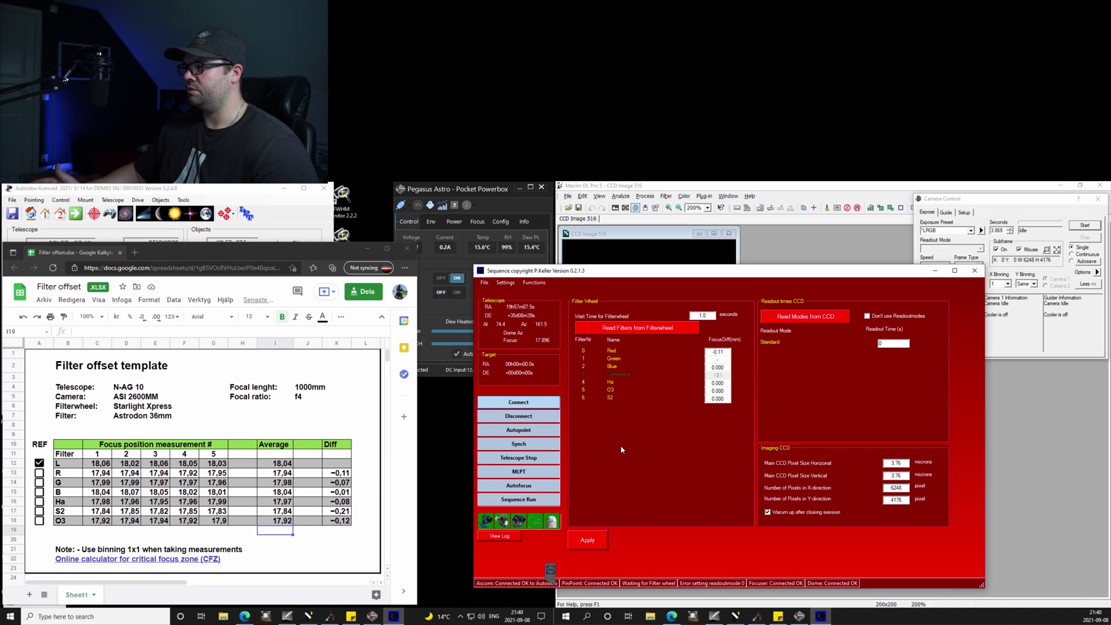
text(0.07)
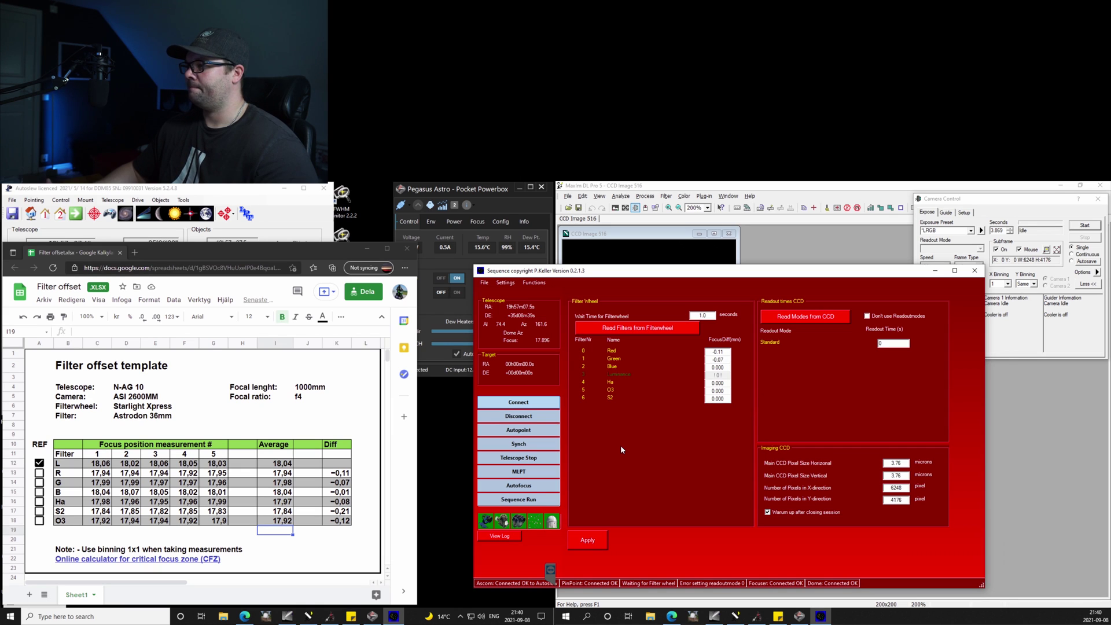
key(Tab)
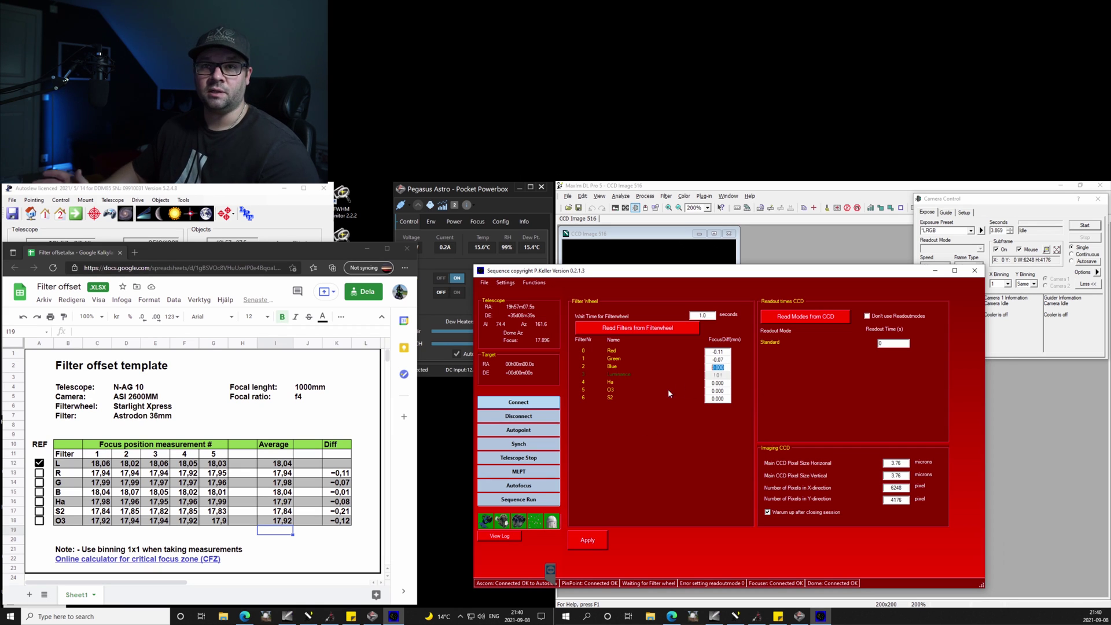
text(-)
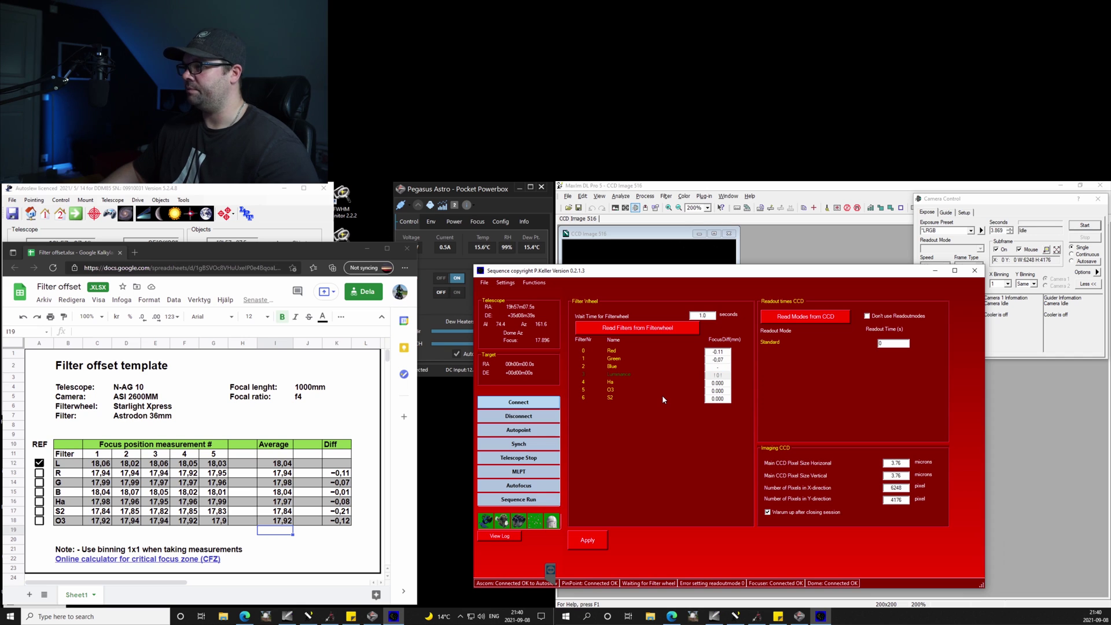
text(0.01)
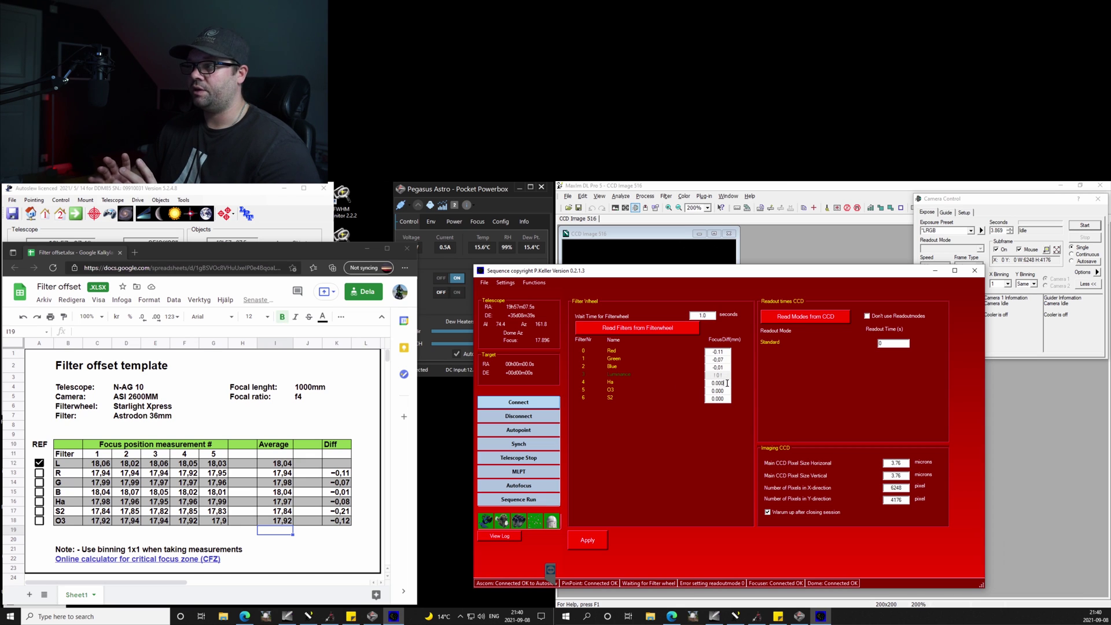
Step: Set the focus differences of the narrowband filters to -0.08 mm for Ha, -0.12 mm for O3 and -0.21 mm for S2
drag(727, 383, 709, 383)
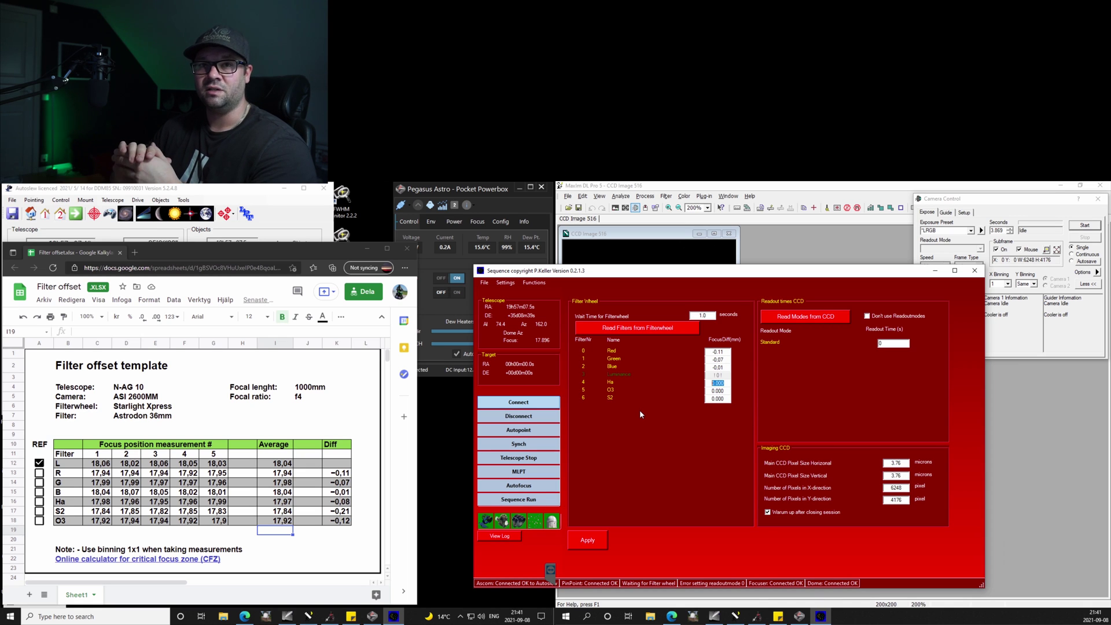
double_click(715, 399)
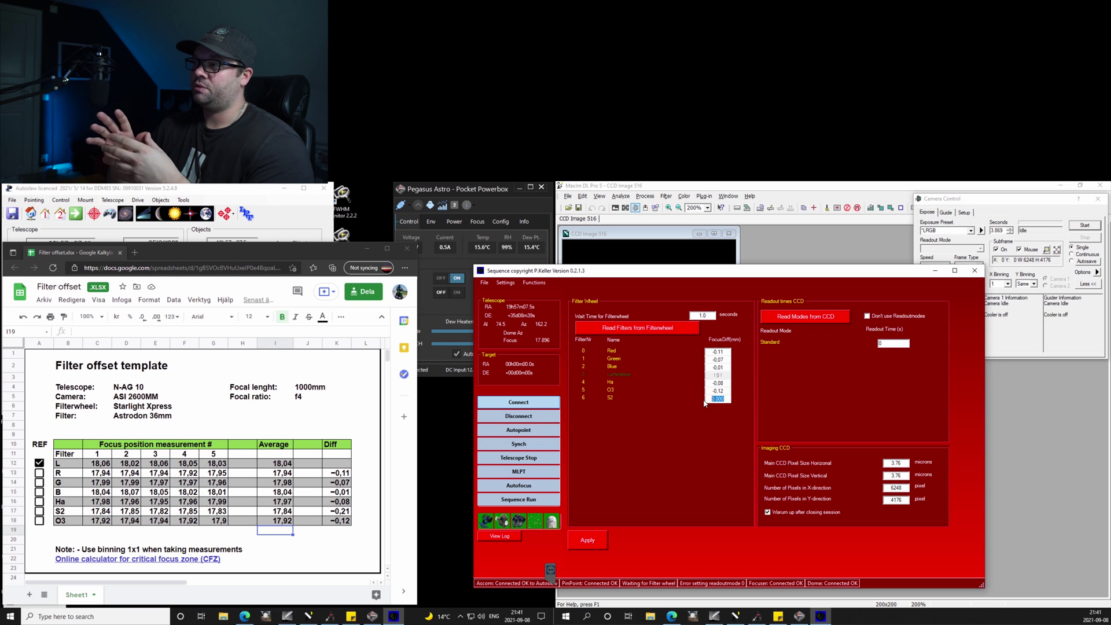
text(-)
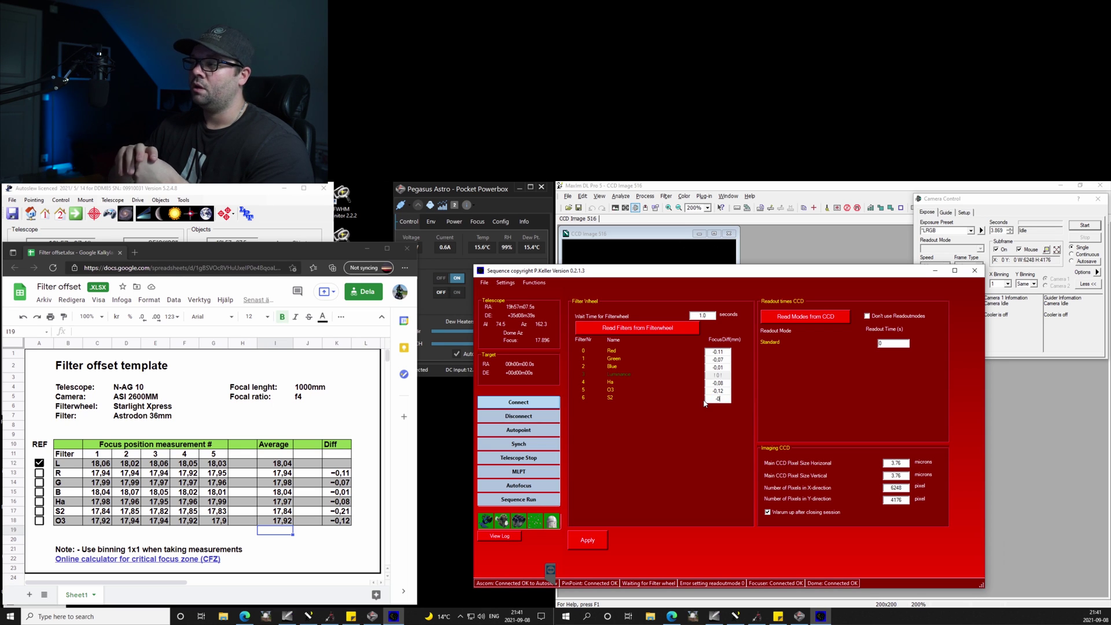
text(0.21)
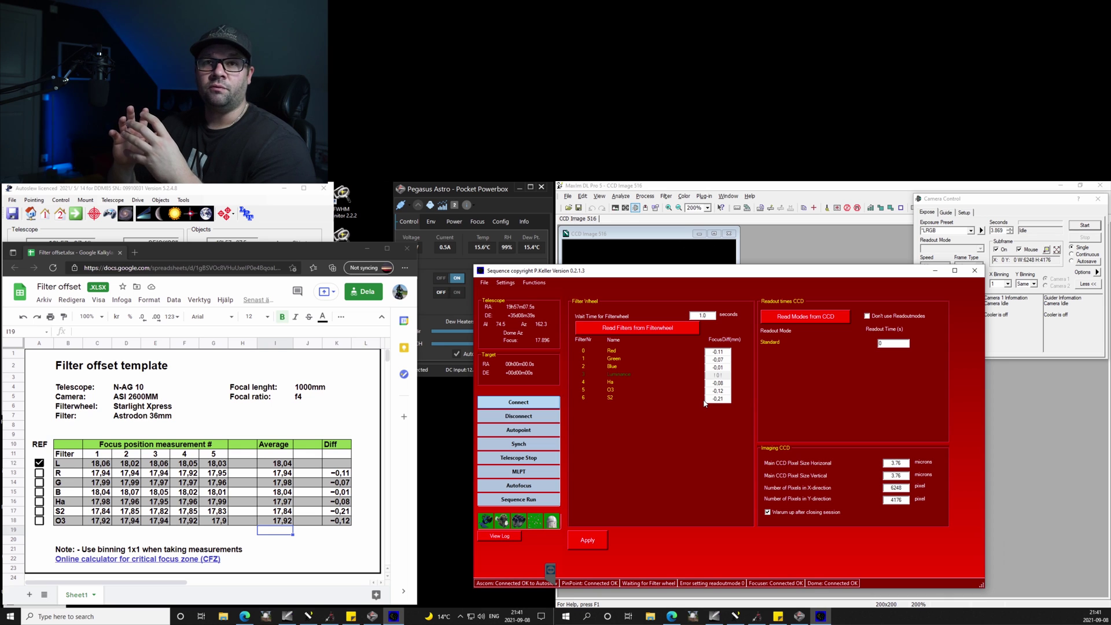
Step: Apply the new filter focus differences and save the Sequence configuration
click(588, 548)
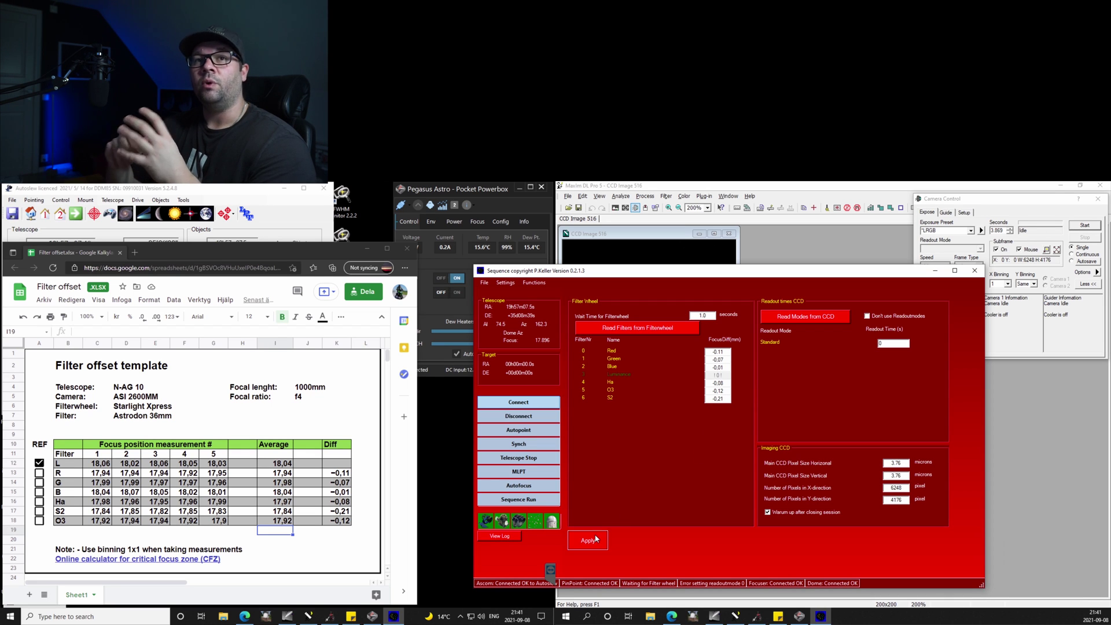
click(485, 282)
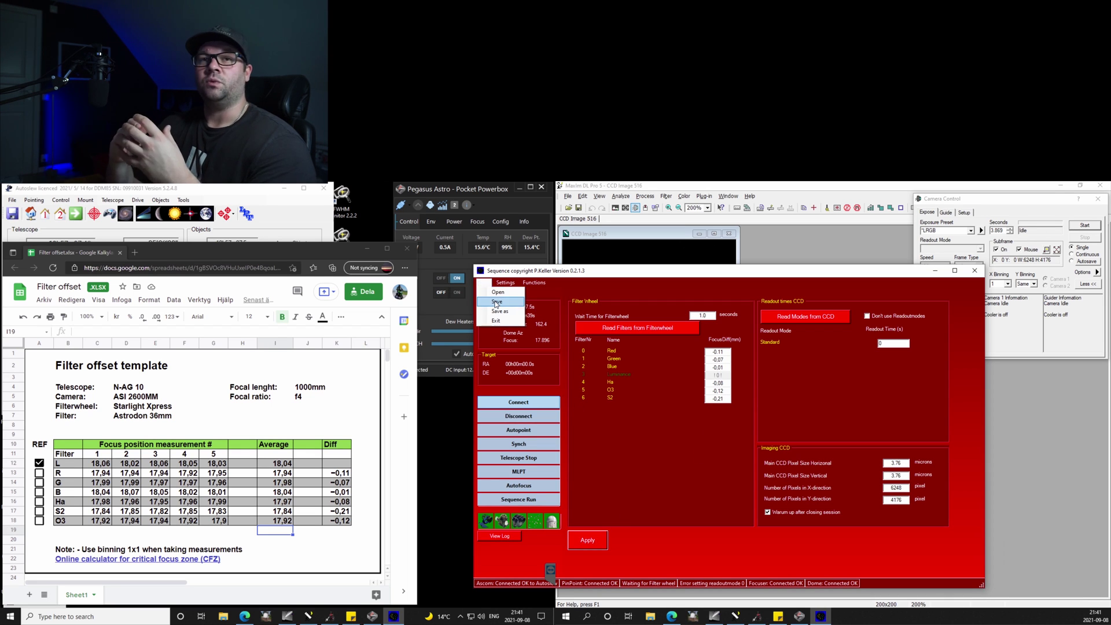
click(496, 304)
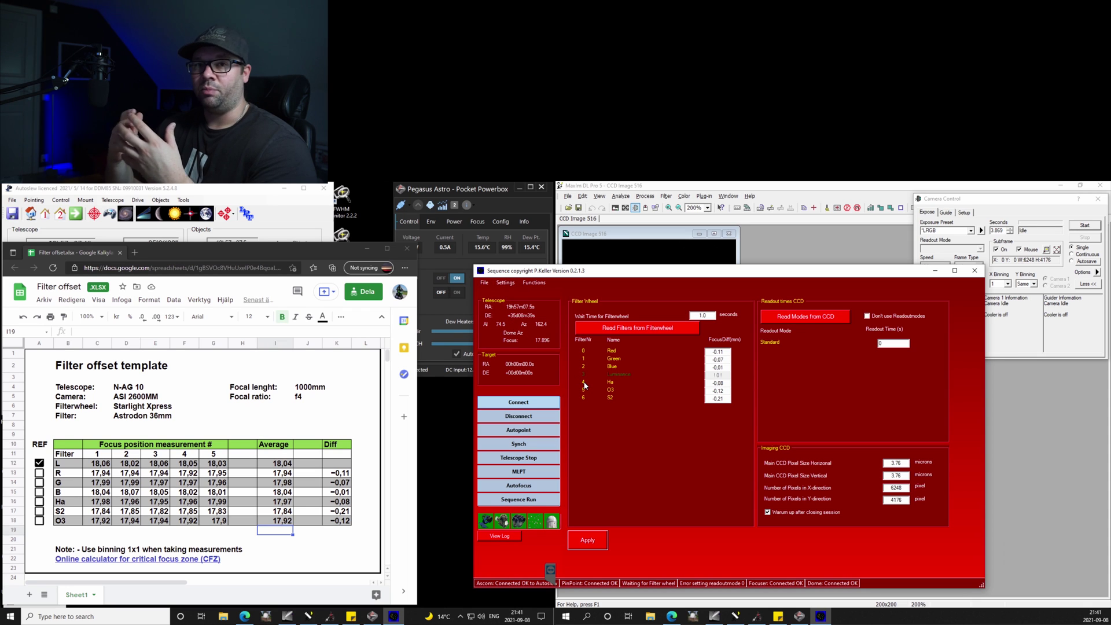